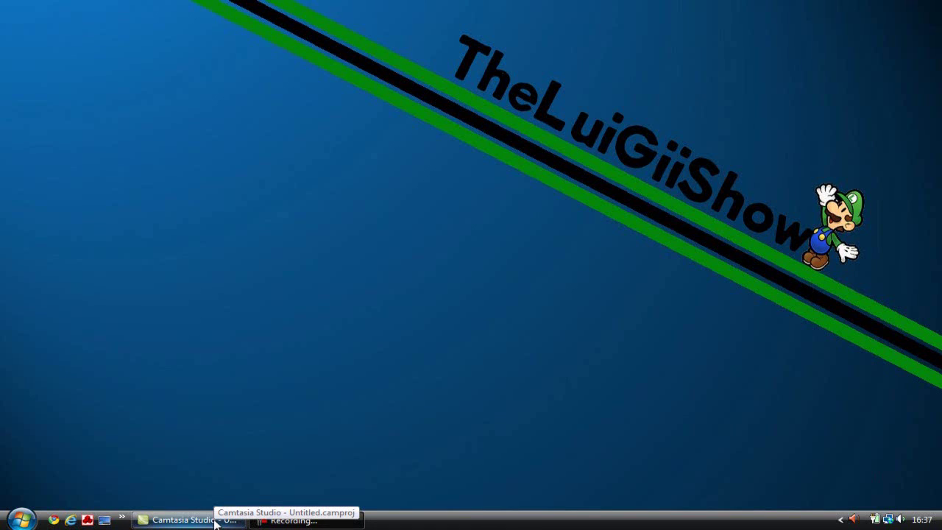
# Step: Restore the Camtasia Studio 7 window showing the empty Untitled.camproj project
pyautogui.click(215, 521)
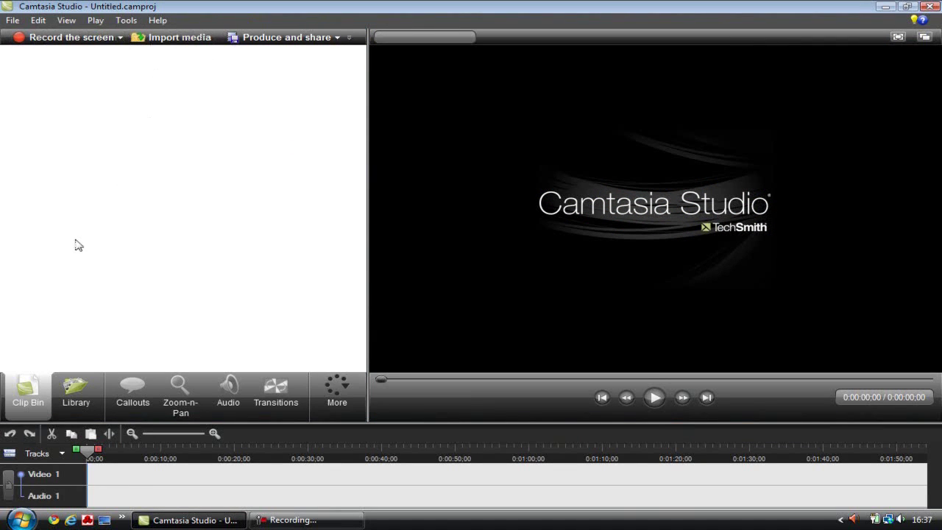
# Step: Drag Halo3 Intro.wmv from the Desktop's INTROS folder in Explorer into Camtasia's clip bin
pyautogui.click(21, 520)
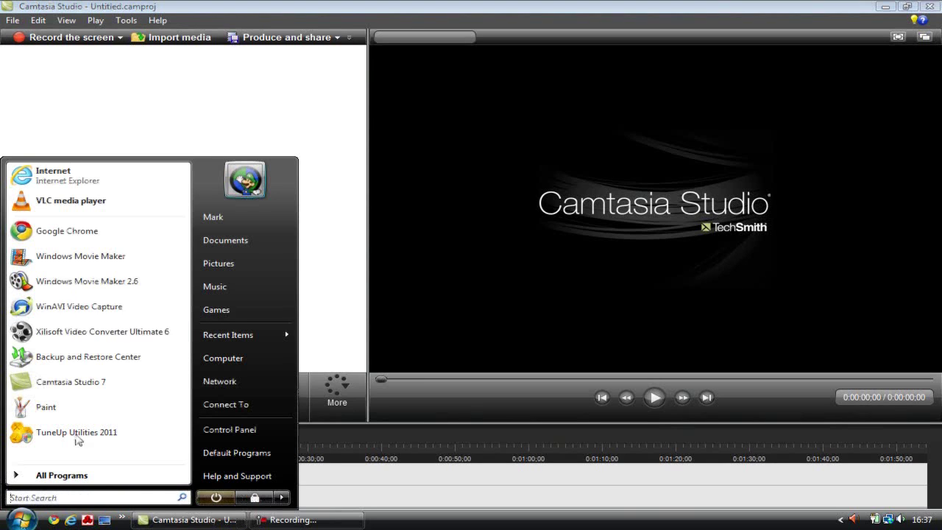
pyautogui.click(254, 219)
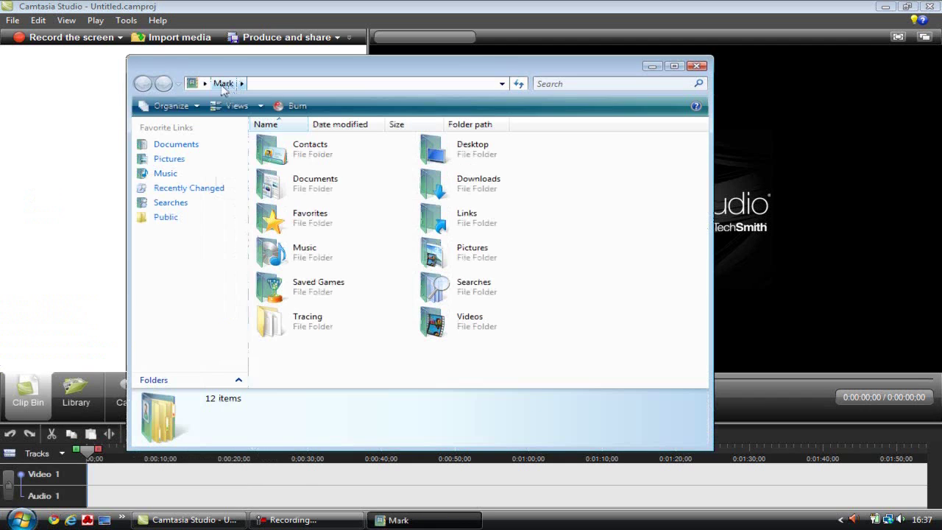
pyautogui.click(241, 84)
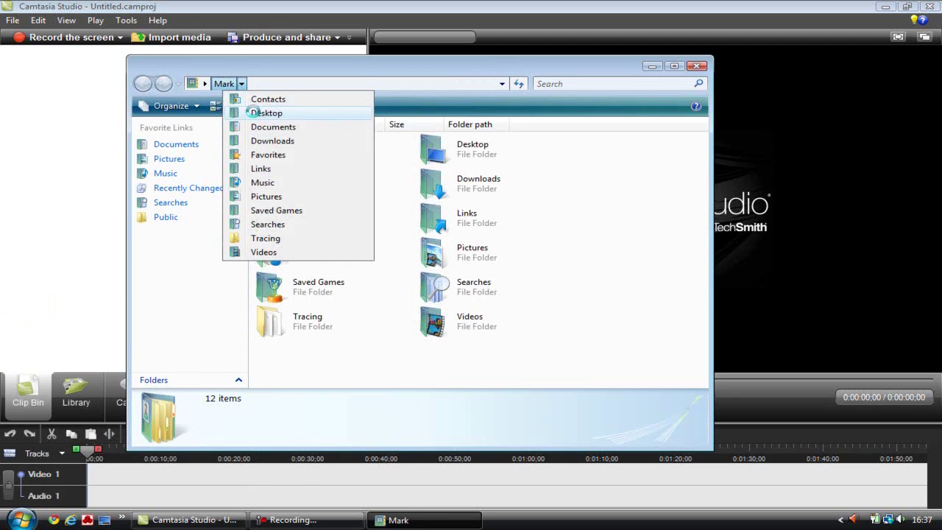
pyautogui.click(258, 113)
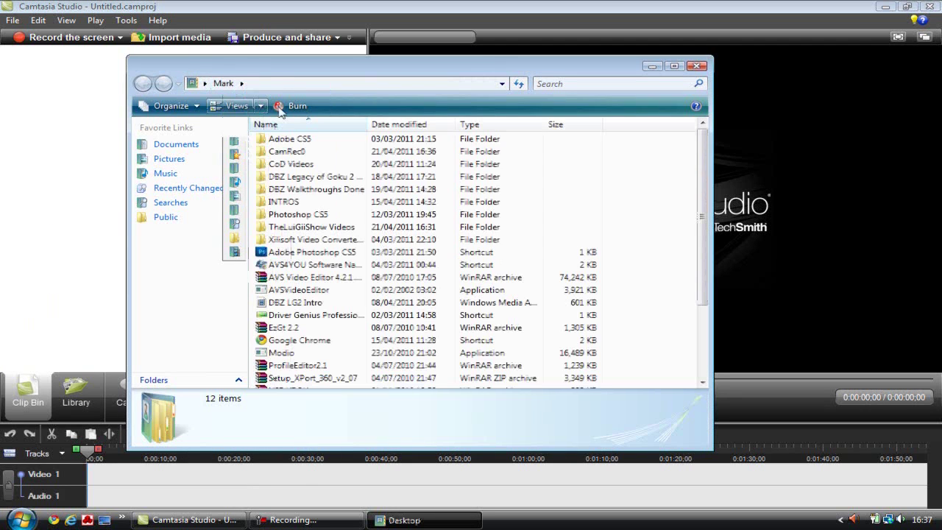
pyautogui.doubleClick(285, 202)
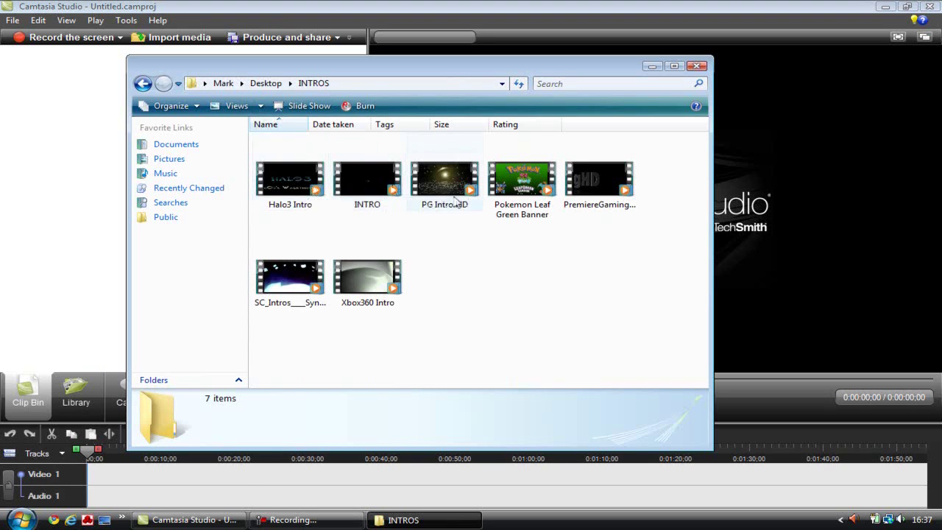
pyautogui.moveTo(265, 203); pyautogui.dragTo(211, 296)
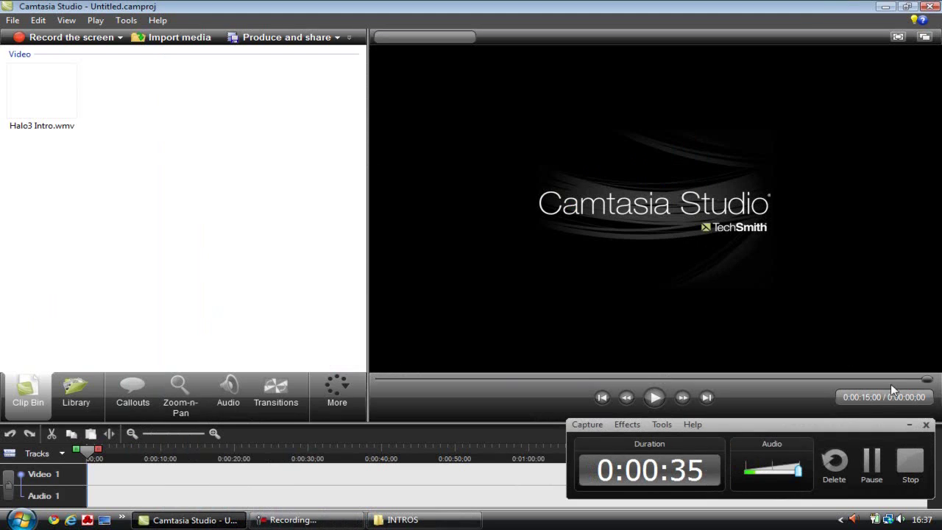
# Step: Drop Halo3 Intro.wmv onto the Video 1 track, with editing dimensions set to 640 x 360
pyautogui.click(910, 425)
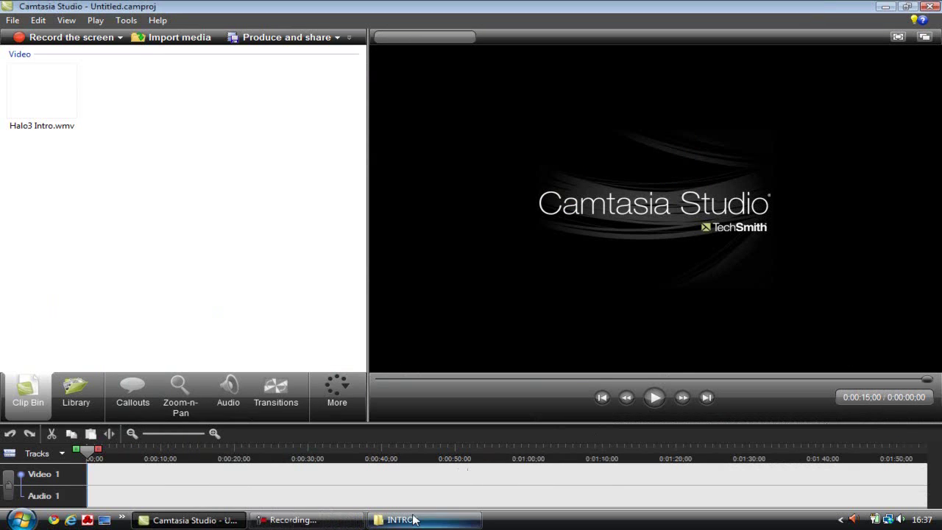
pyautogui.moveTo(65, 97); pyautogui.dragTo(108, 478)
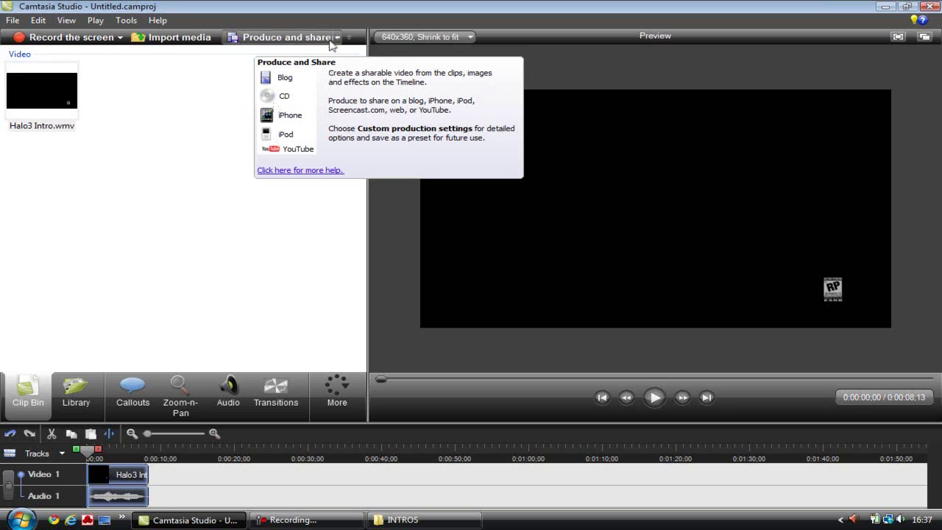
# Step: In Produce and share, pick the HD preset and briefly open the preset manager
pyautogui.click(327, 38)
pyautogui.click(474, 121)
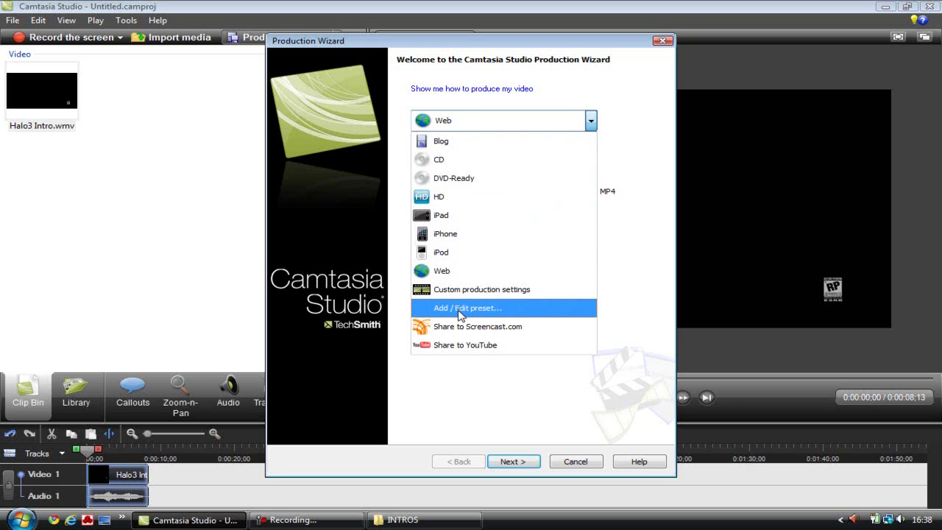
pyautogui.click(476, 196)
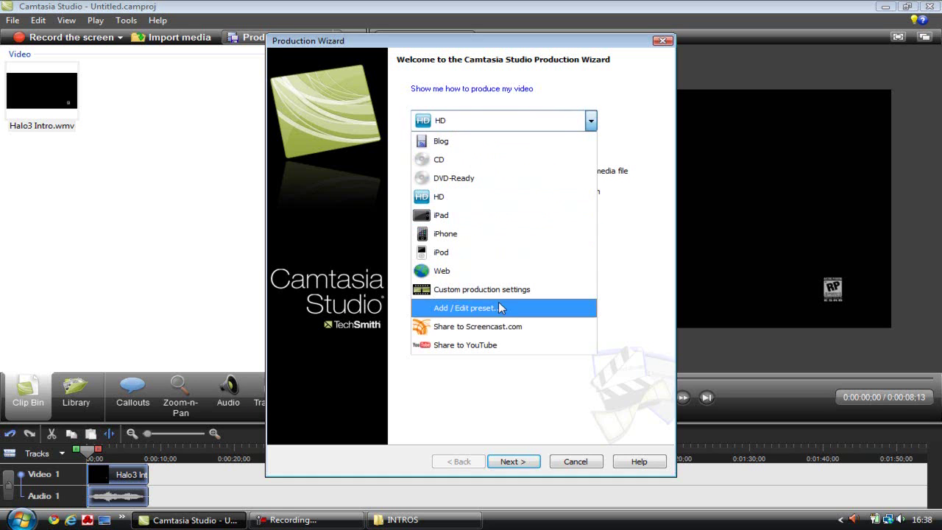
pyautogui.click(592, 121)
pyautogui.click(494, 309)
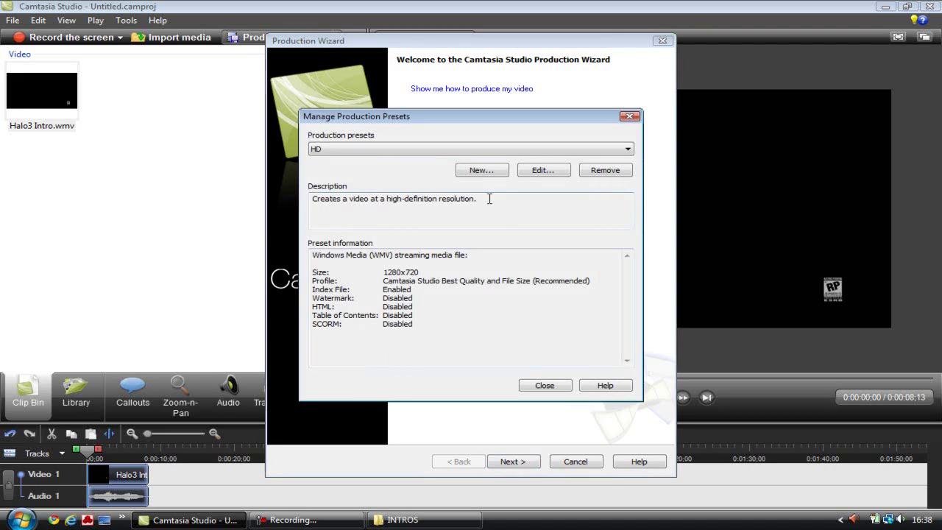
pyautogui.click(630, 117)
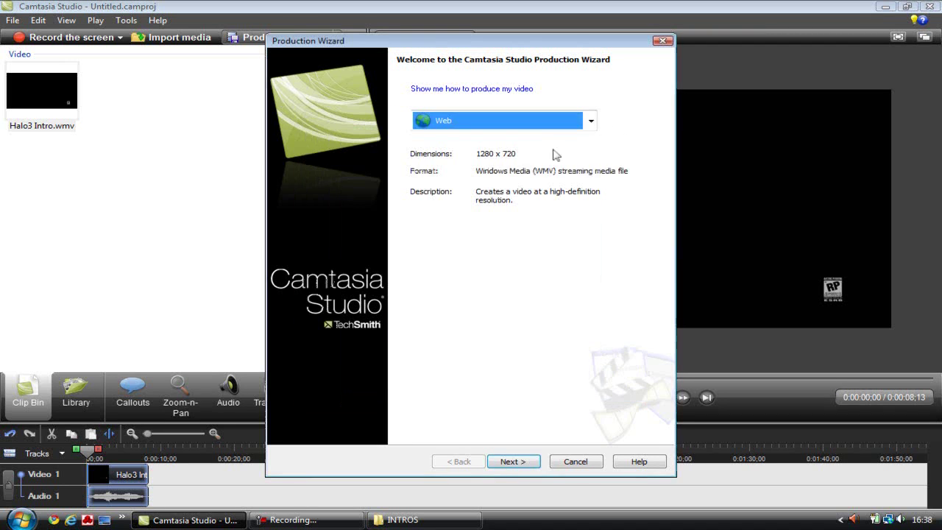
# Step: Reopen Manage Production Presets, select HD and open it for editing as WMV
pyautogui.click(570, 131)
pyautogui.click(505, 198)
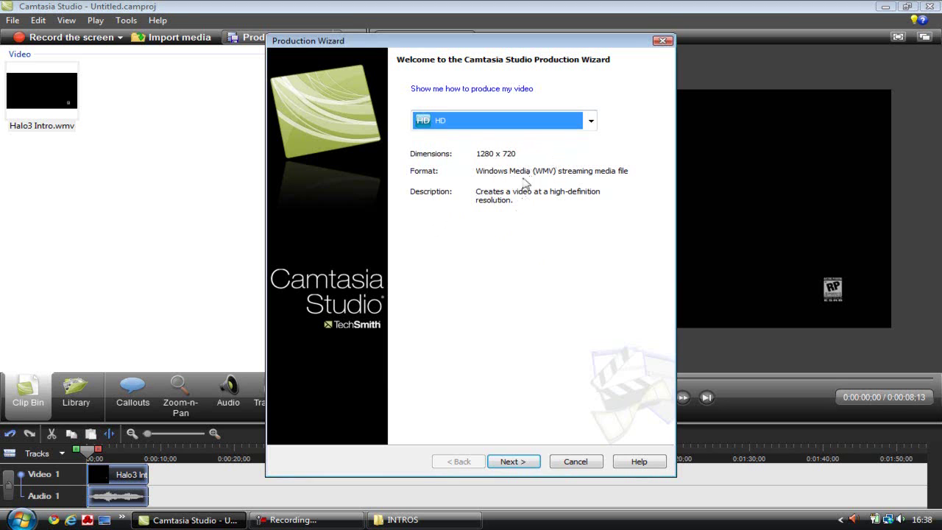
pyautogui.click(592, 121)
pyautogui.click(501, 308)
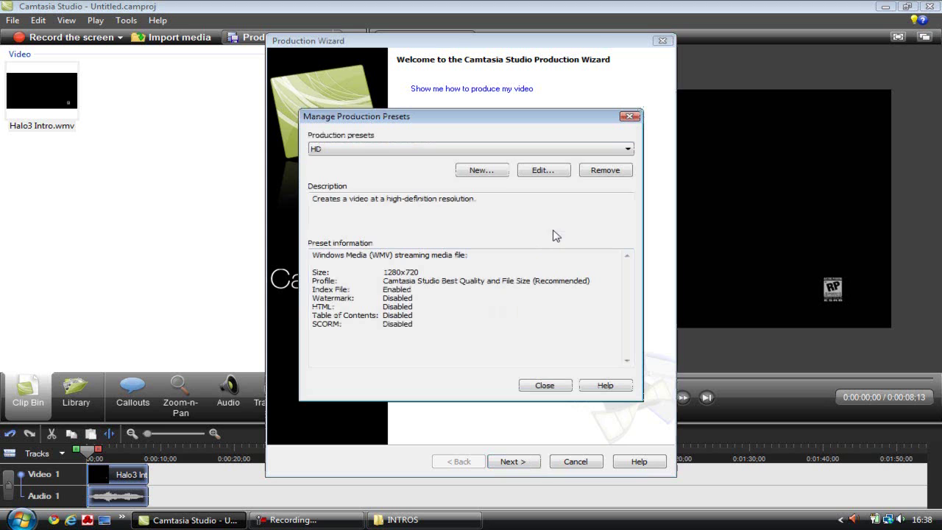
pyautogui.click(612, 151)
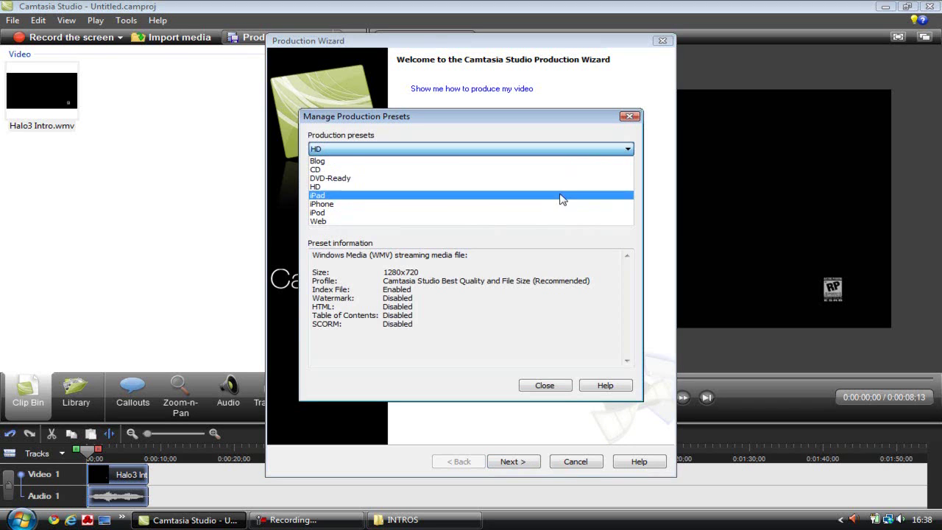
pyautogui.click(568, 187)
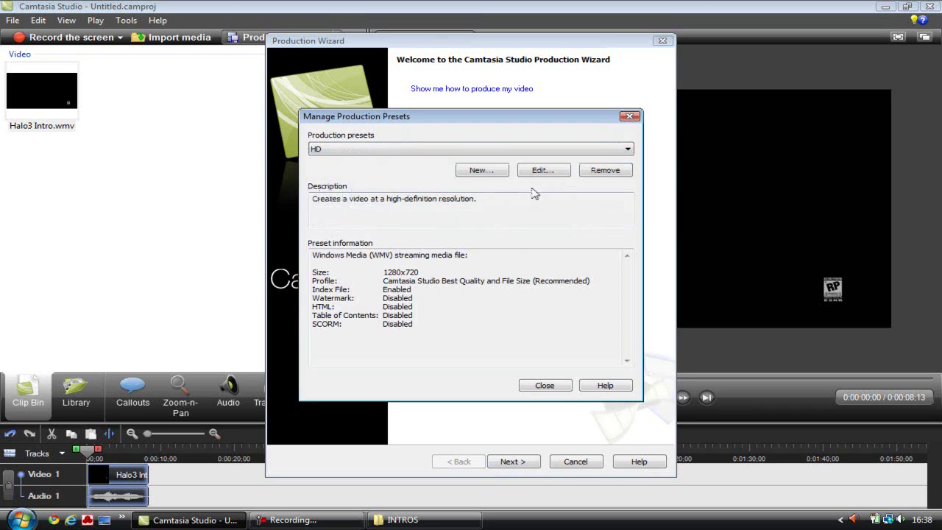
pyautogui.click(555, 180)
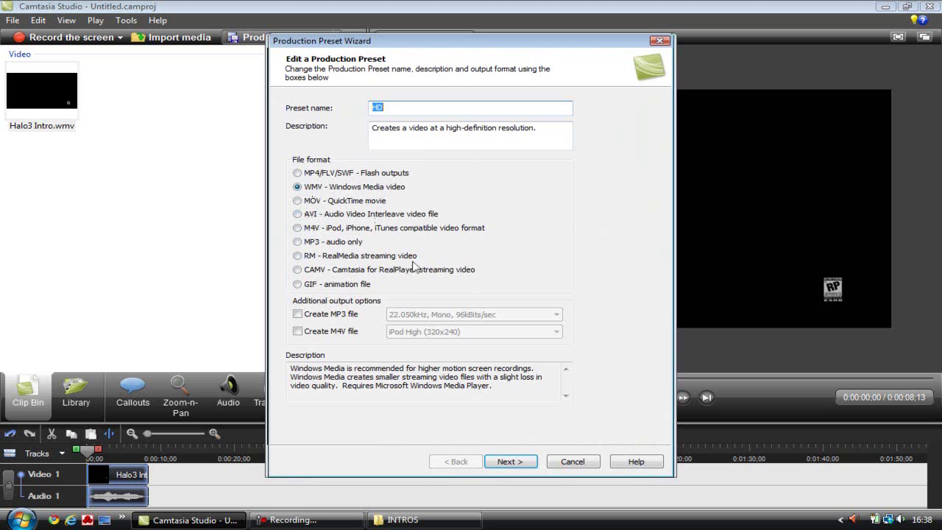
# Step: Keep the Best Quality and File Size profile, set 1280x720 size, and finish the HD preset
pyautogui.click(496, 464)
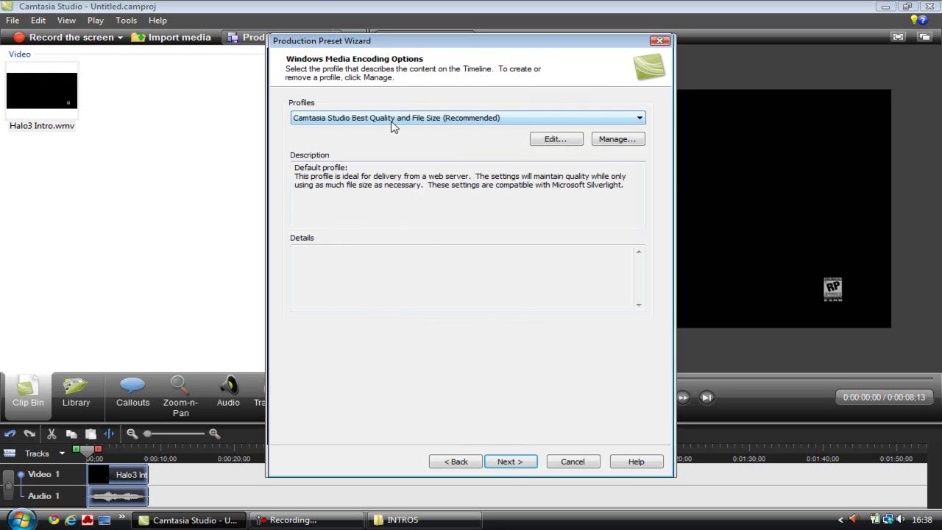
pyautogui.click(391, 122)
pyautogui.click(391, 129)
pyautogui.click(513, 461)
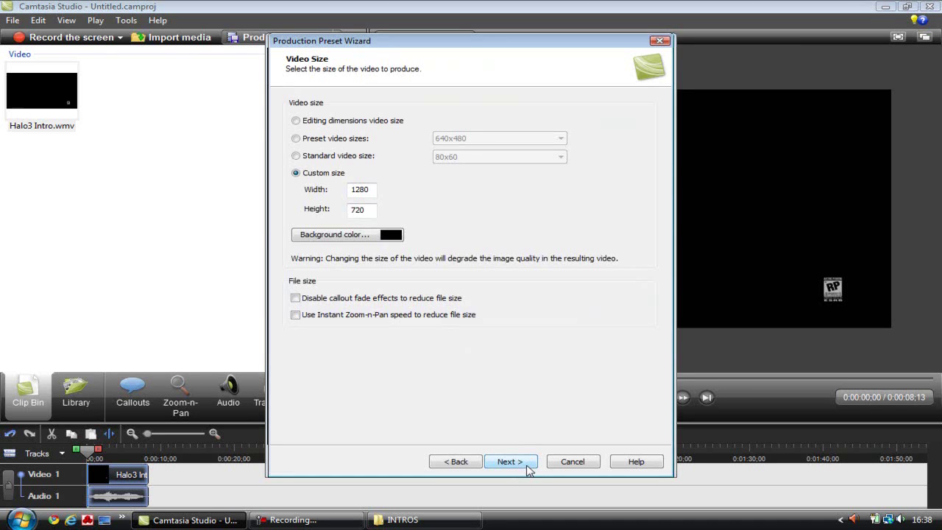
pyautogui.click(527, 469)
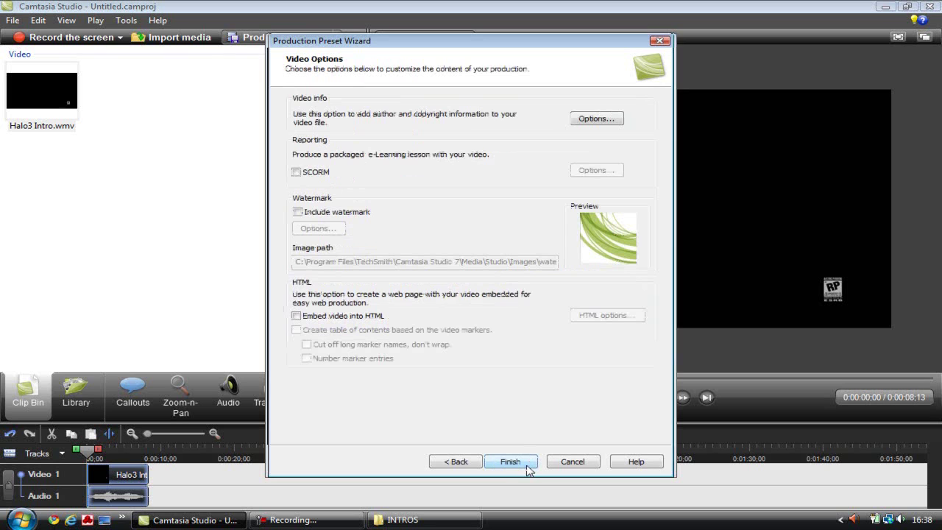
pyautogui.click(511, 462)
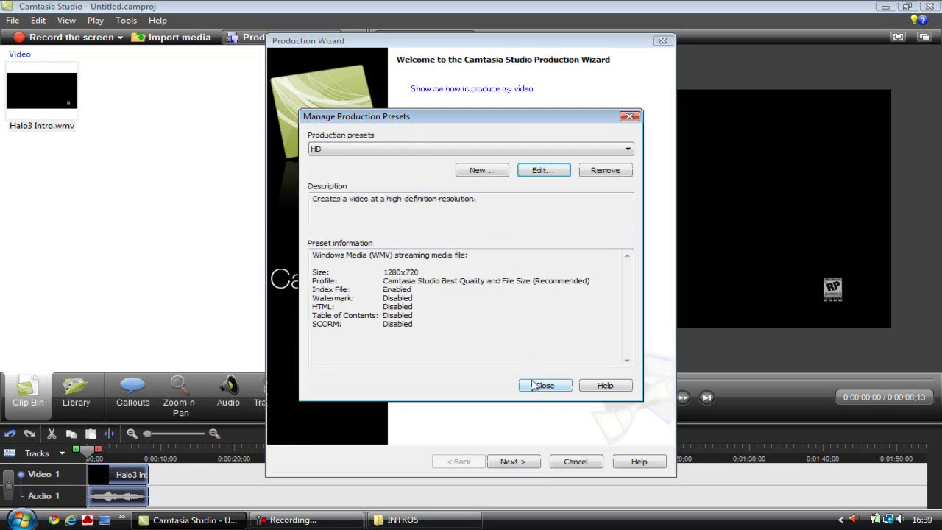
# Step: Close the preset manager and Production Wizard, then check the preview size options without changes
pyautogui.click(537, 388)
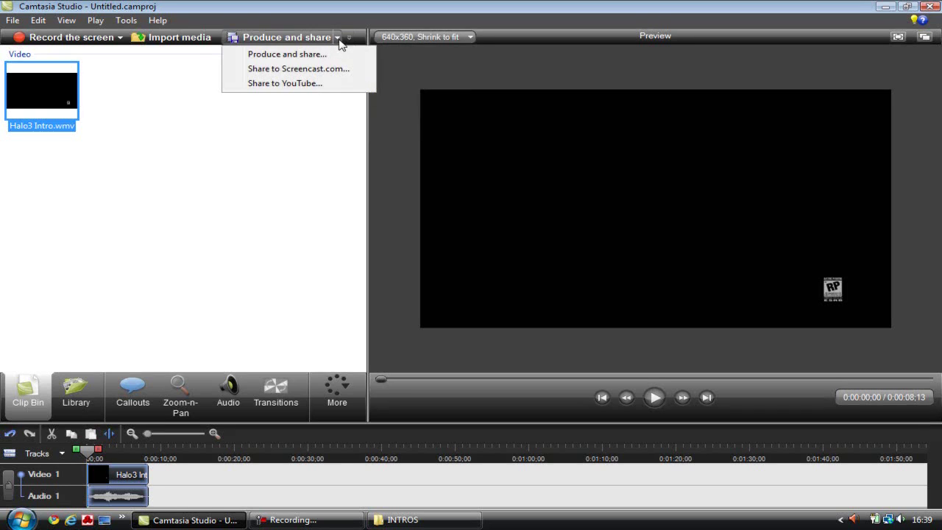
pyautogui.click(102, 89)
pyautogui.click(39, 21)
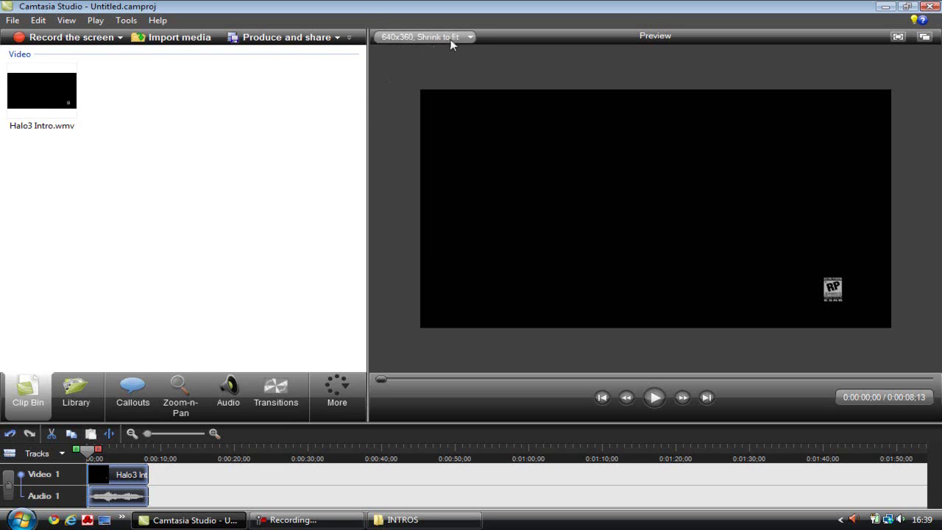
pyautogui.click(453, 41)
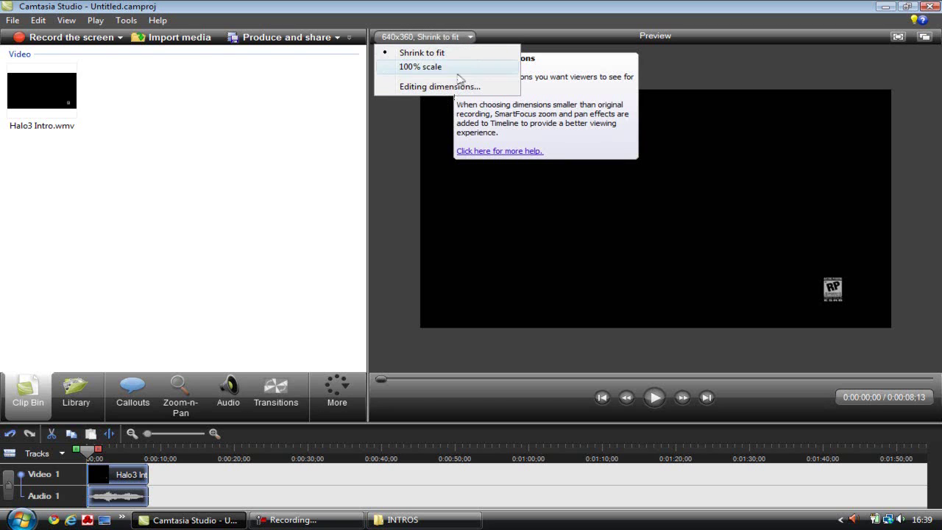
pyautogui.click(294, 83)
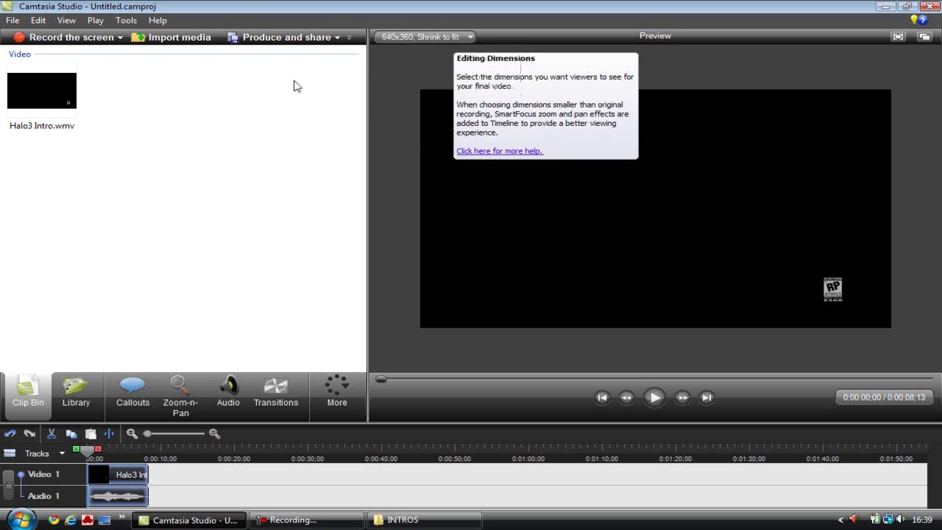
# Step: Start producing with the HD preset, keeping the name Untitled and the Desktop output folder
pyautogui.click(323, 38)
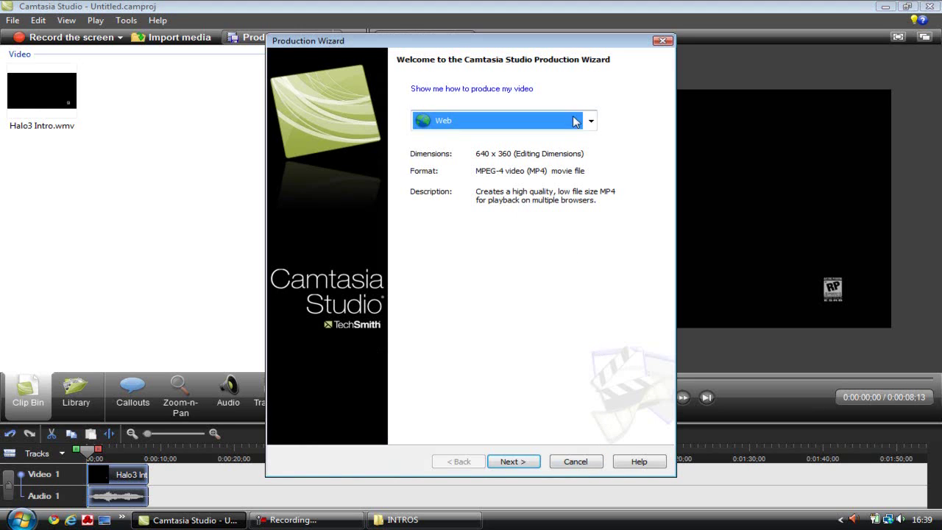
pyautogui.click(578, 121)
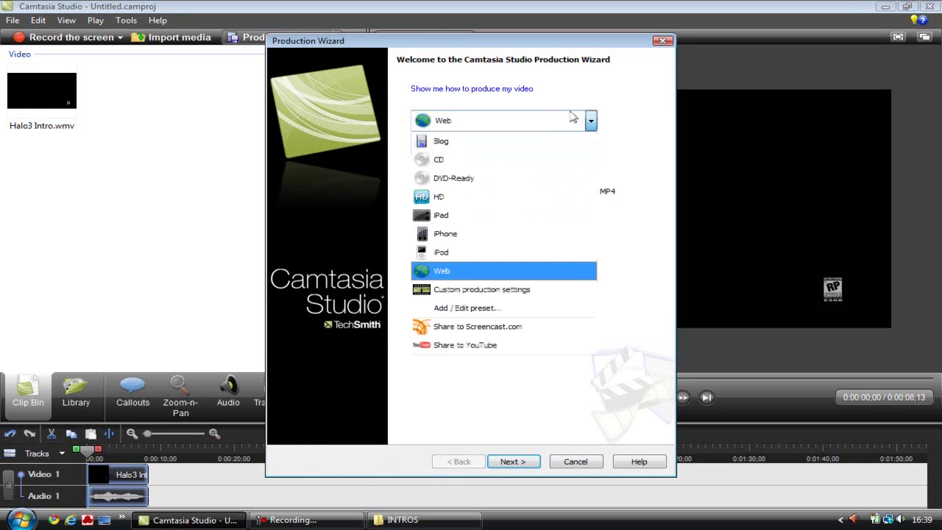
pyautogui.click(535, 195)
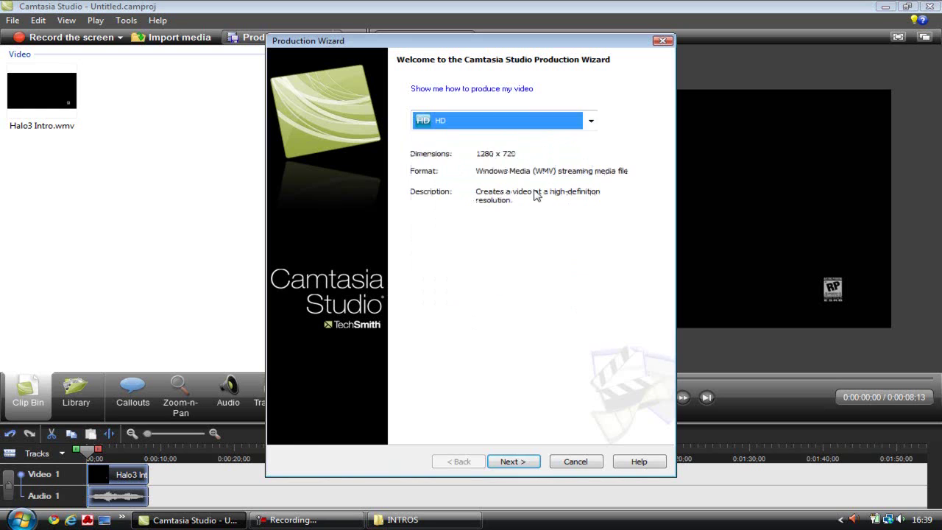
pyautogui.click(525, 468)
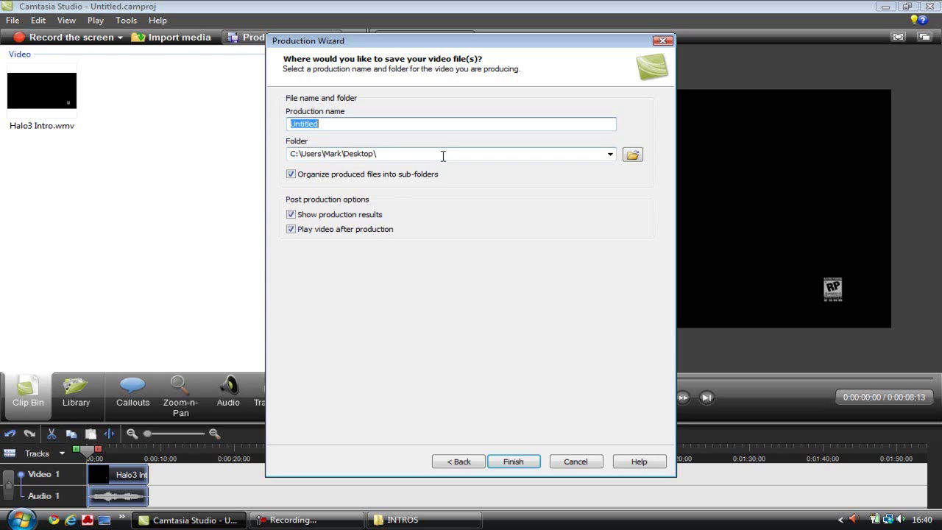
# Step: Render Untitled.wmv and close the INTROS Explorer window while it renders
pyautogui.click(503, 464)
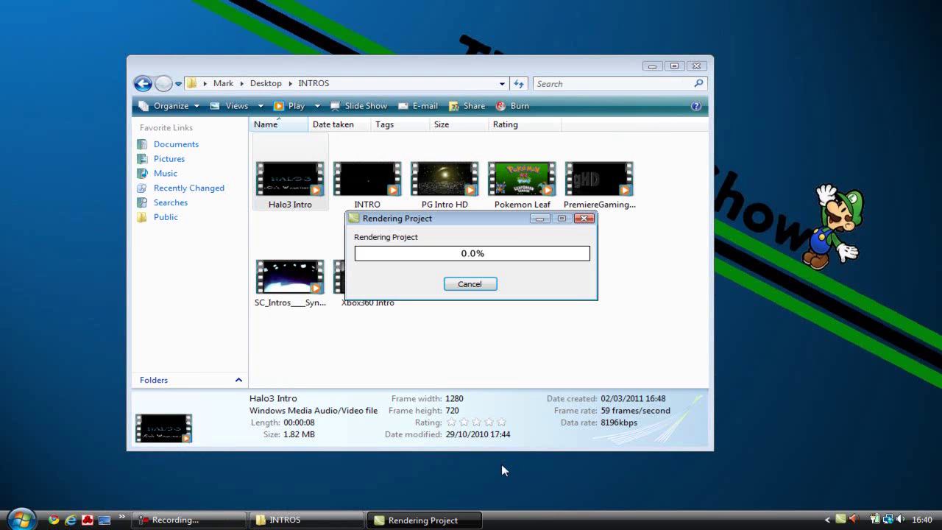
pyautogui.click(696, 65)
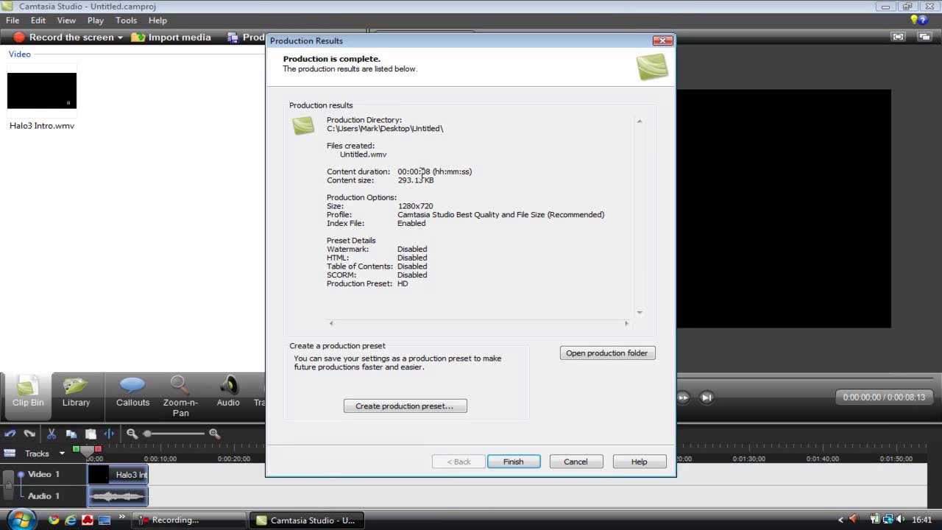
# Step: Close the Production Results page, then minimize and restore the Camtasia window
pyautogui.click(527, 465)
pyautogui.click(275, 520)
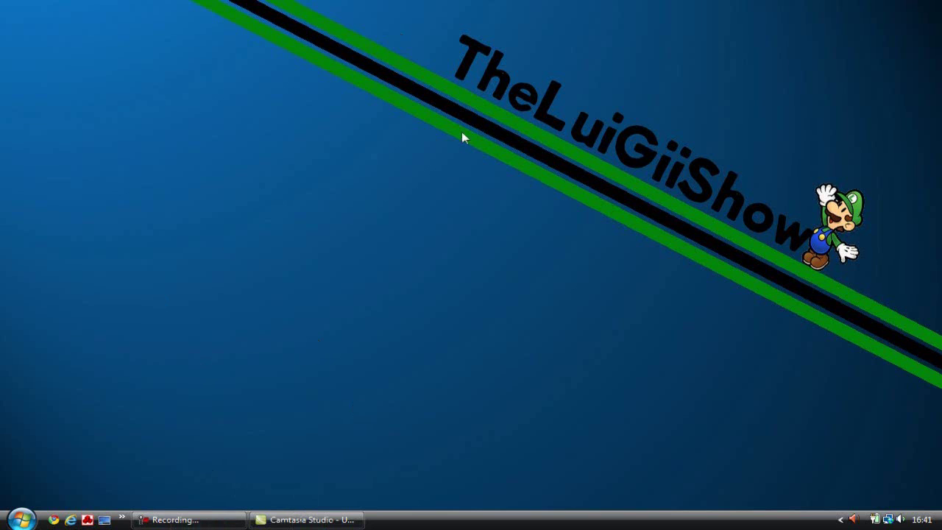
pyautogui.click(304, 519)
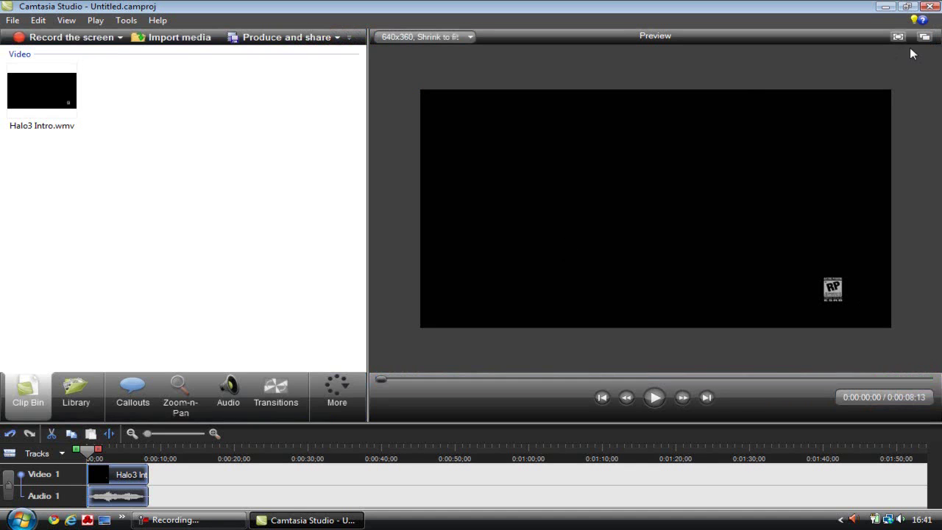
# Step: Cancel closing Camtasia at the save prompt and restore the Recorder control panel
pyautogui.click(934, 7)
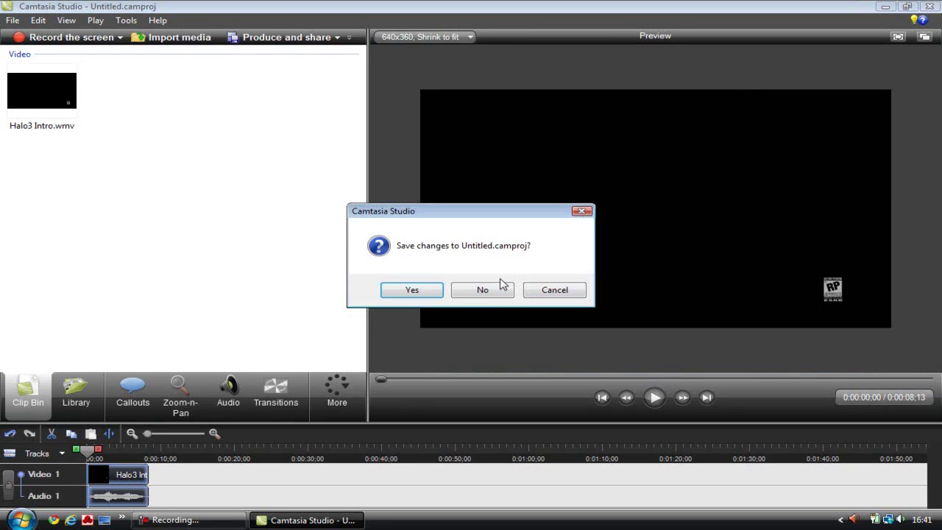
pyautogui.click(546, 291)
pyautogui.click(189, 520)
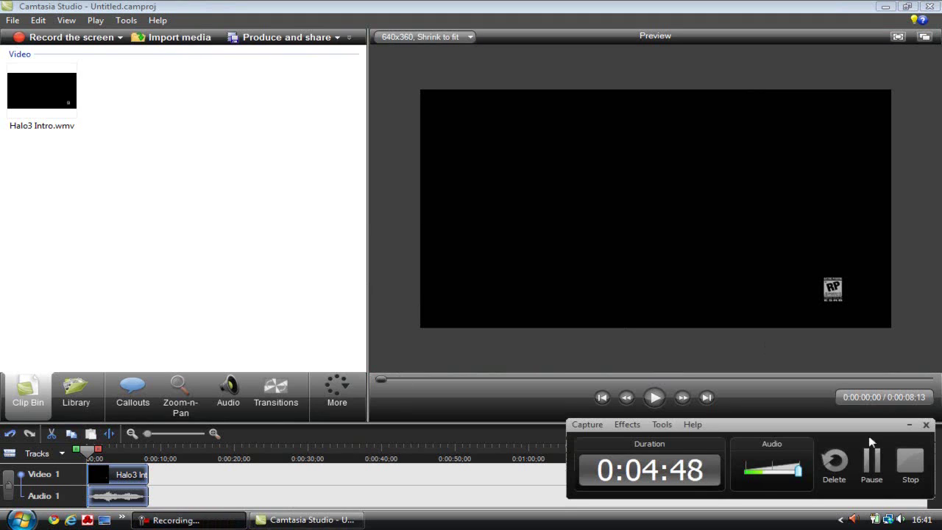